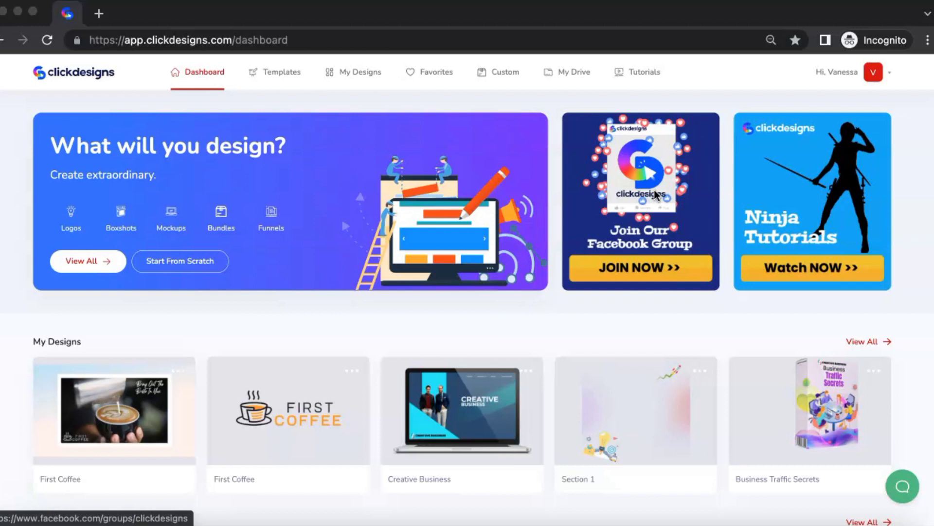
Create a new blank canvas design from the Graphics templates, naming it with the account holder's first name followed by "'s Design".
{"action": "left_click", "coordinate": [297, 75]}
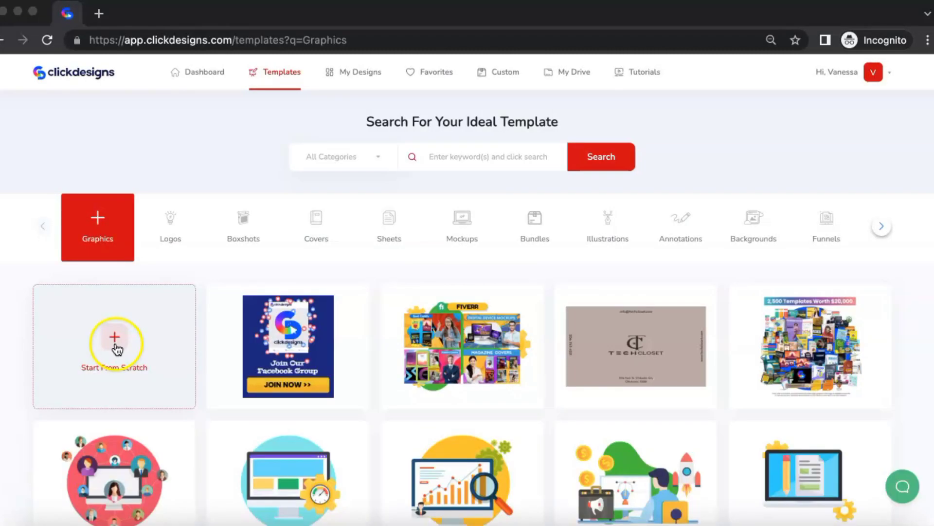
{"action": "left_click", "coordinate": [185, 310]}
{"action": "left_click", "coordinate": [434, 153]}
{"action": "type", "text": "Vane"}
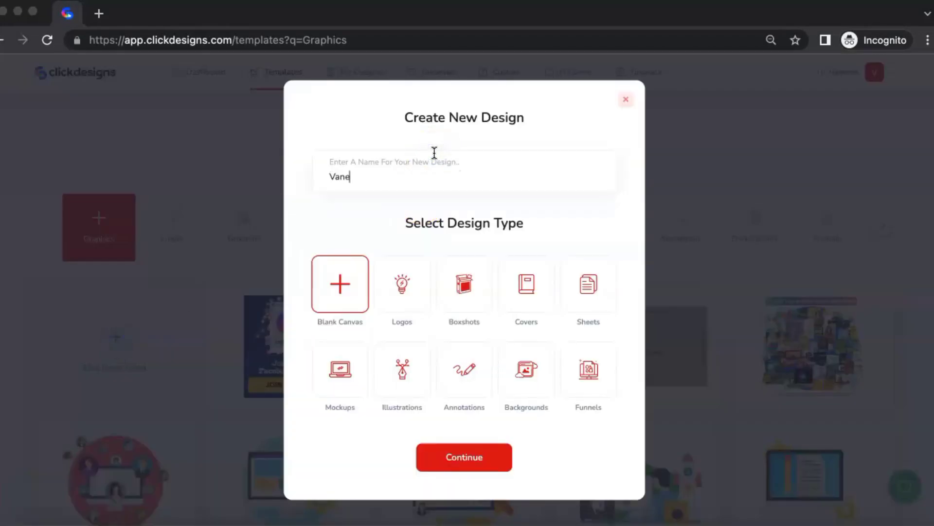
{"action": "type", "text": "ssa's Design"}
{"action": "left_click", "coordinate": [476, 444]}
{"action": "left_click", "coordinate": [465, 359]}
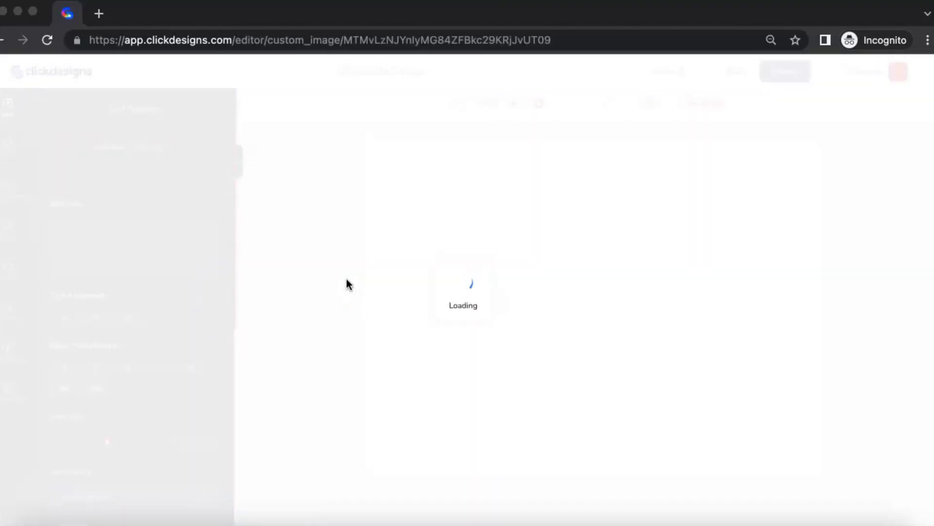
{"action": "left_click", "coordinate": [320, 268]}
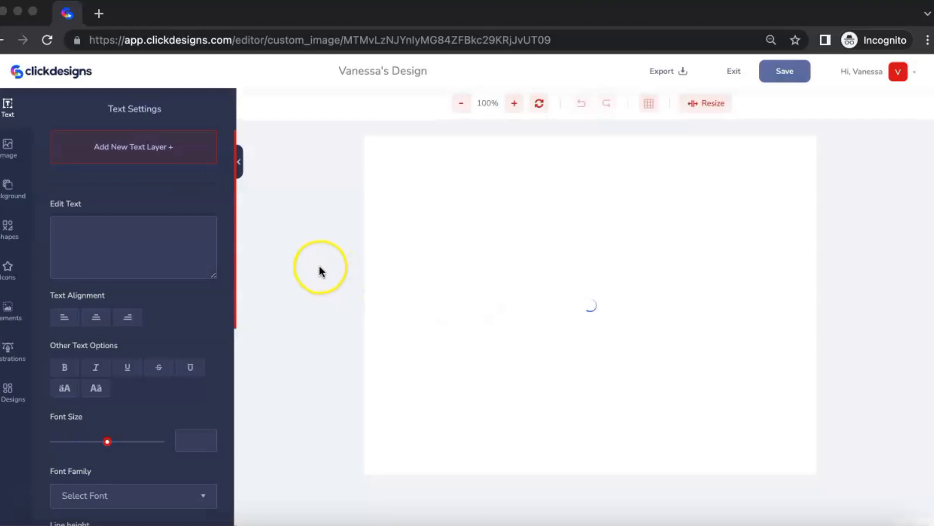
Look through the editor's text settings, image upload options and solid background colours.
{"action": "left_click", "coordinate": [163, 241]}
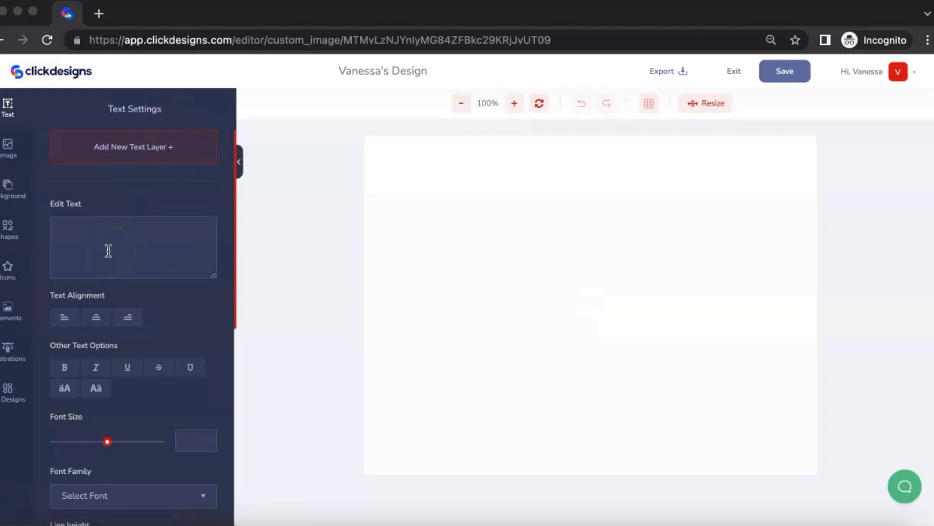
{"action": "left_click", "coordinate": [17, 150]}
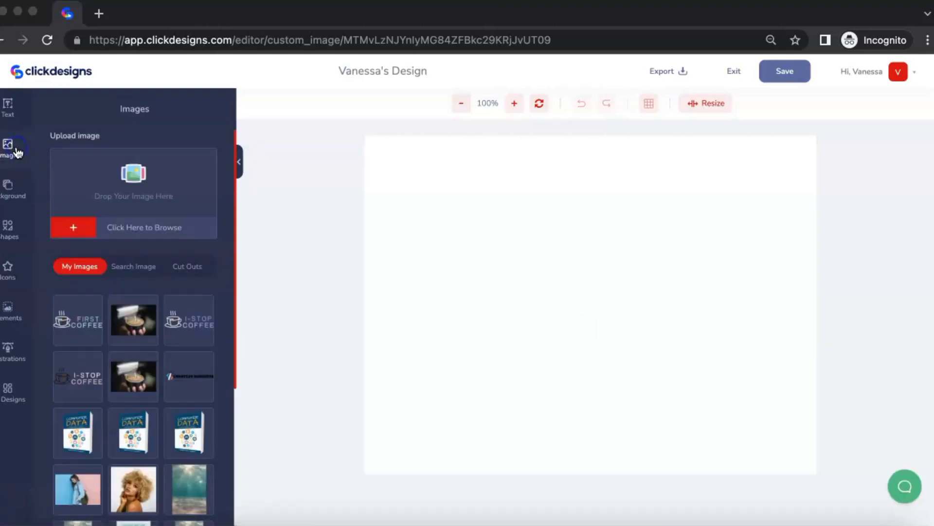
{"action": "left_click", "coordinate": [7, 188]}
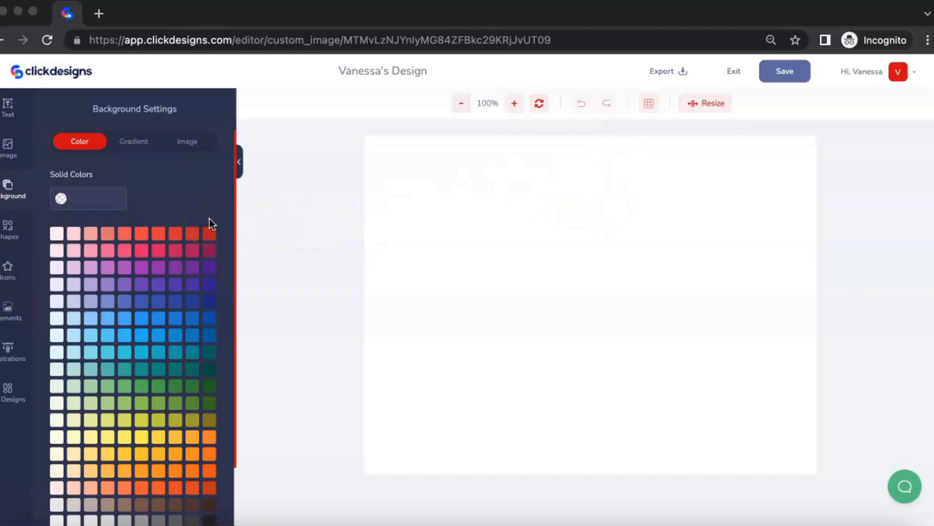
{"action": "left_click", "coordinate": [7, 142]}
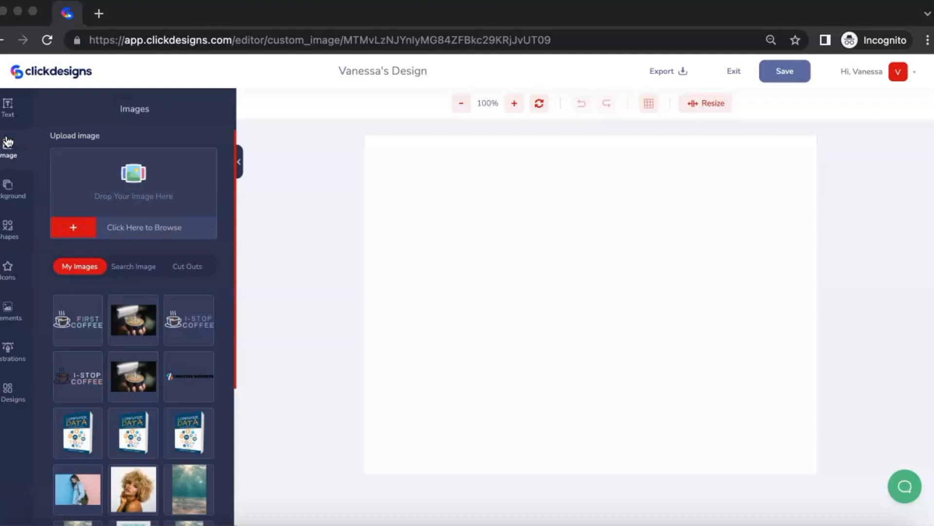
{"action": "left_click", "coordinate": [8, 143]}
{"action": "left_click", "coordinate": [65, 231]}
{"action": "left_click", "coordinate": [96, 206]}
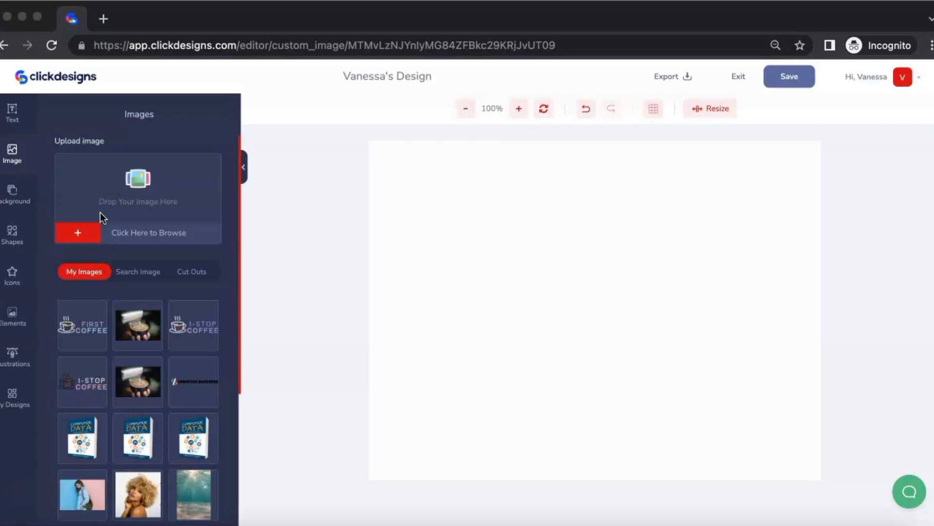
Insert the thumbs-up hand from the 3D Hands elements onto the canvas.
{"action": "left_click", "coordinate": [7, 159]}
{"action": "left_click", "coordinate": [14, 316]}
{"action": "left_click", "coordinate": [18, 158]}
{"action": "left_click", "coordinate": [18, 325]}
{"action": "left_click", "coordinate": [133, 325]}
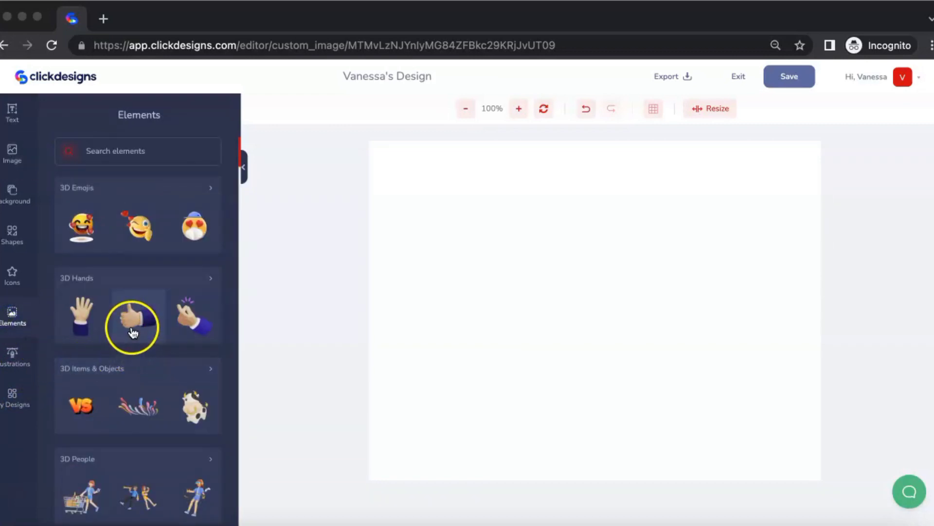
Shrink and reposition the thumbs-up image on the canvas, and set its opacity to 76%.
{"action": "left_click", "coordinate": [478, 290]}
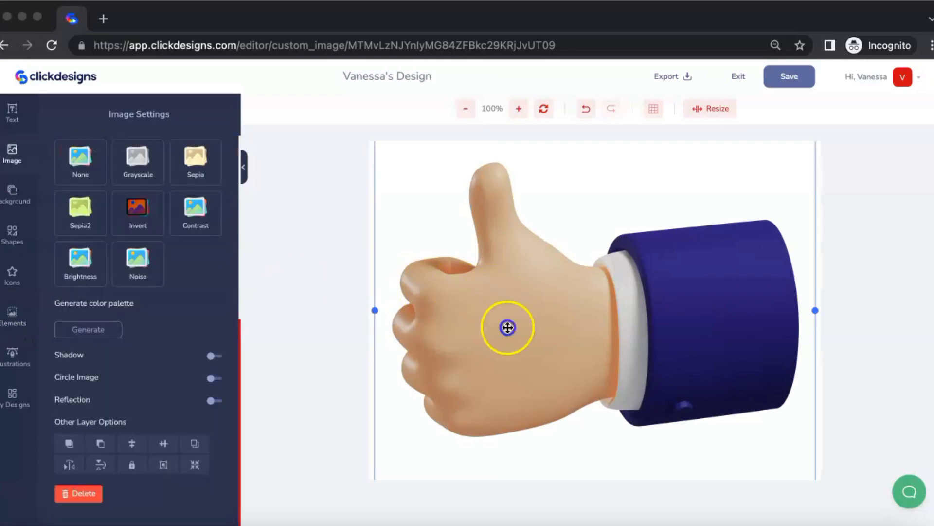
{"action": "left_click_drag", "start_coordinate": [505, 330], "coordinate": [477, 232]}
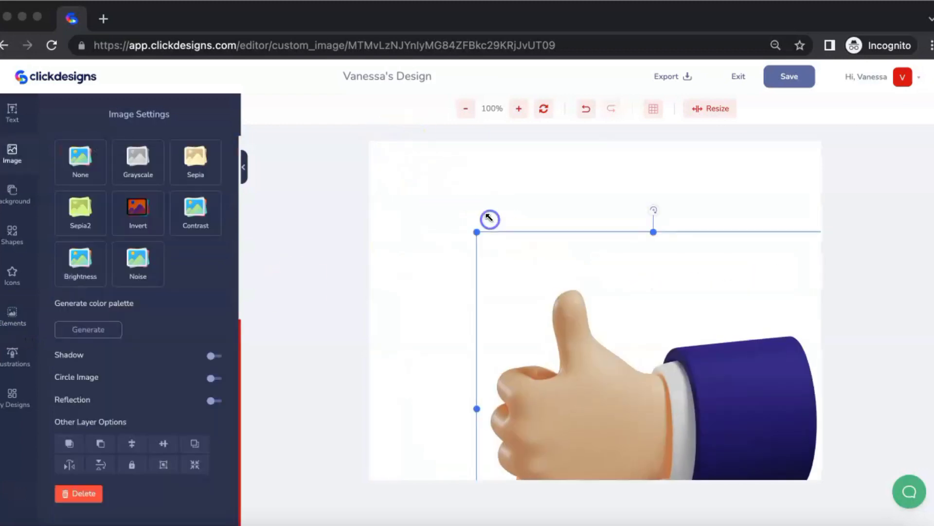
{"action": "left_click_drag", "start_coordinate": [577, 383], "coordinate": [538, 280]}
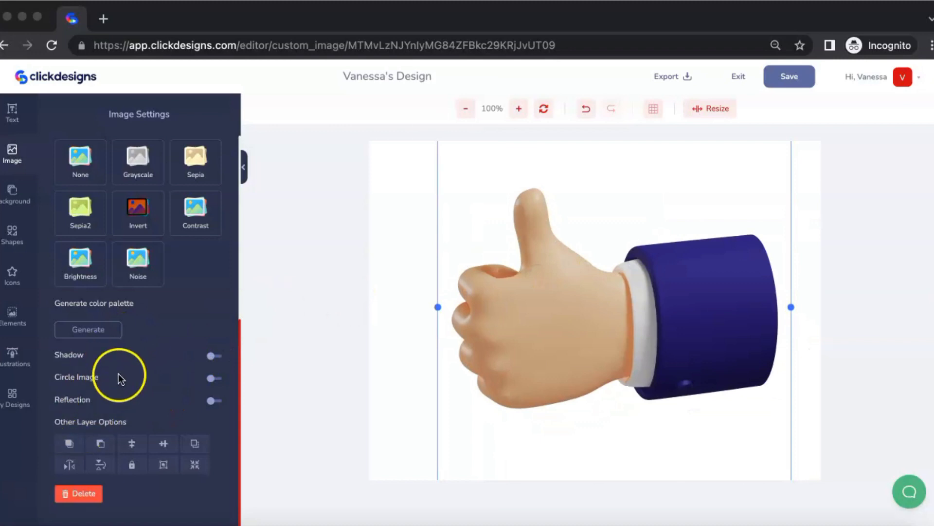
{"action": "scroll", "coordinate": [118, 372], "scroll_direction": "up", "scroll_amount": 4}
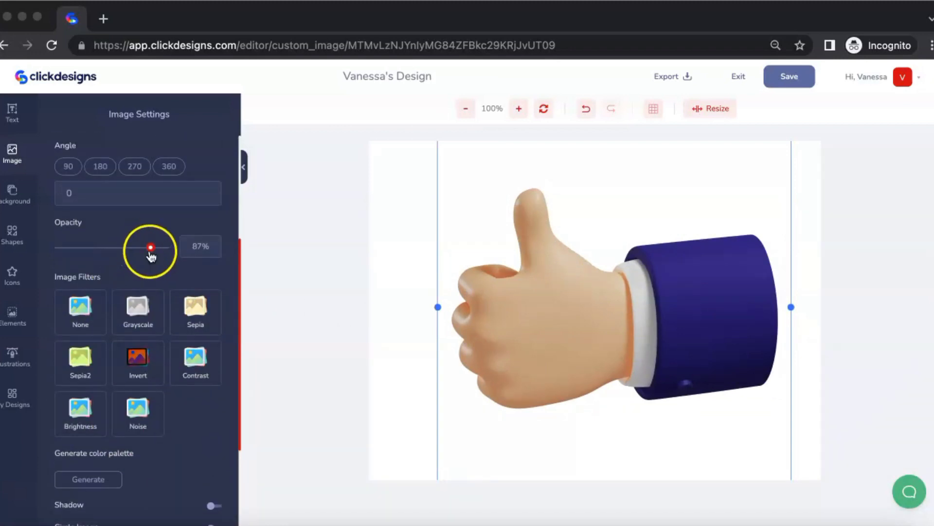
{"action": "left_click_drag", "start_coordinate": [150, 249], "coordinate": [140, 251]}
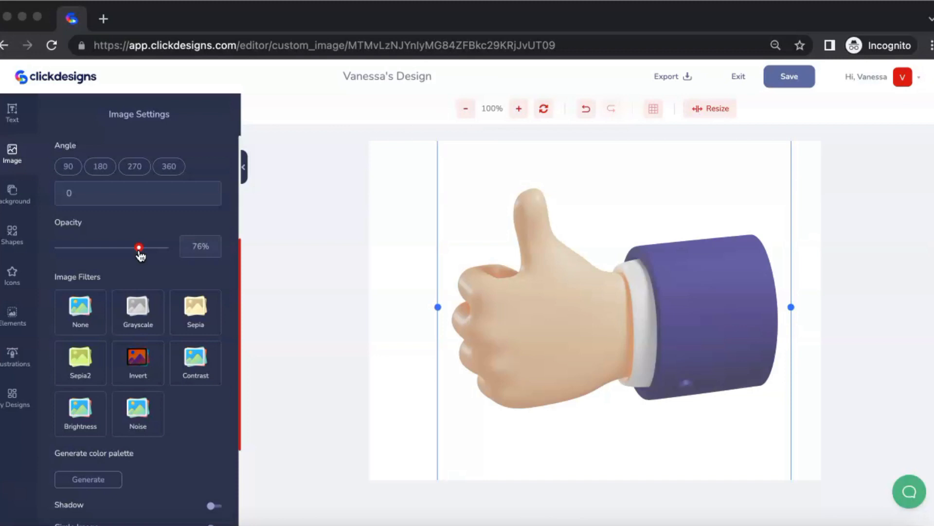
Examine the available categories of icons, illustrations, elements and shapes.
{"action": "left_click", "coordinate": [11, 232]}
{"action": "left_click", "coordinate": [11, 277]}
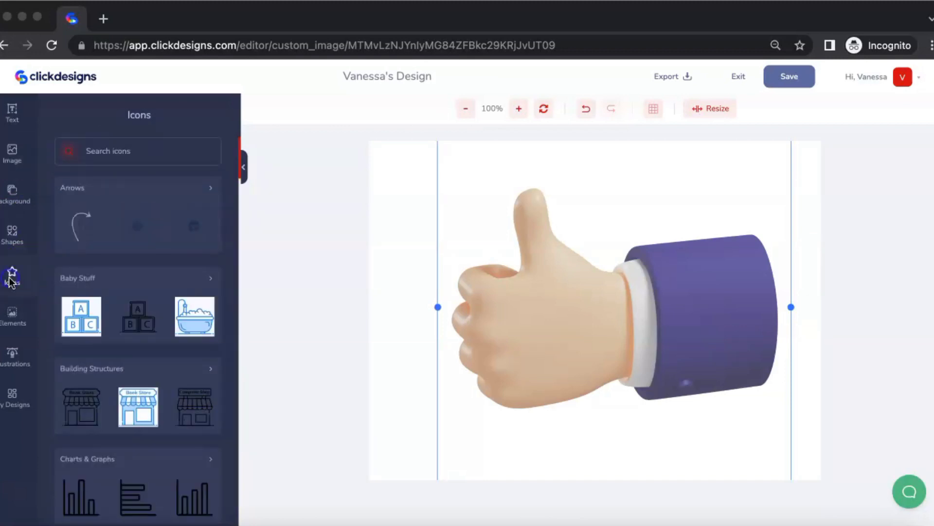
{"action": "left_click", "coordinate": [13, 355]}
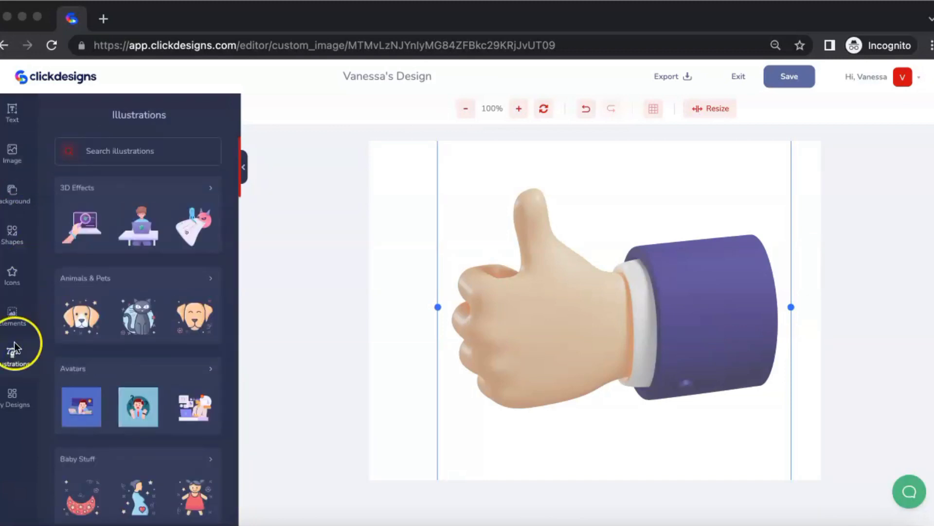
{"action": "left_click", "coordinate": [14, 158]}
{"action": "left_click", "coordinate": [17, 336]}
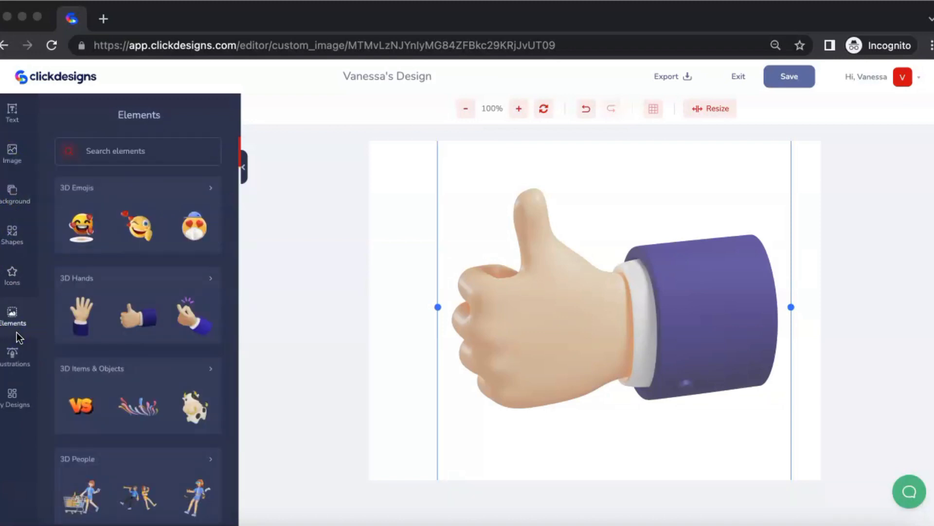
{"action": "left_click", "coordinate": [21, 246]}
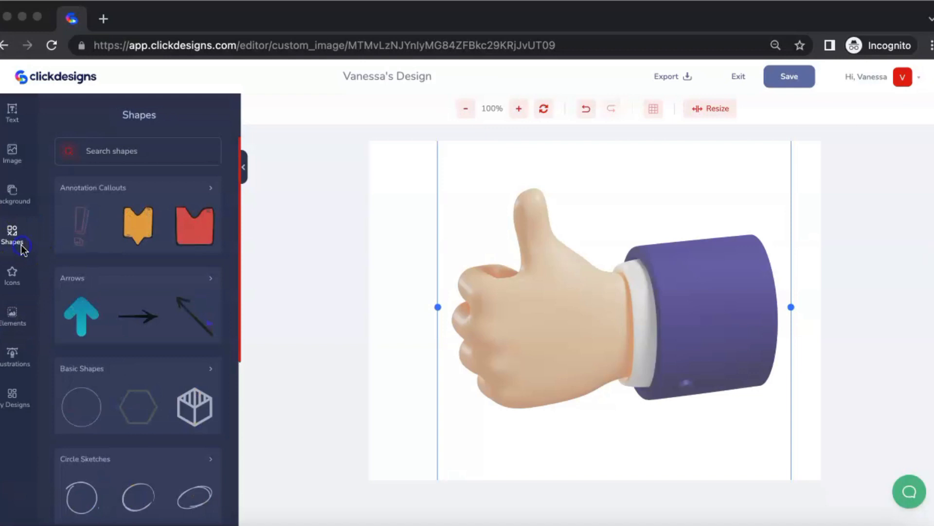
{"action": "left_click", "coordinate": [13, 275]}
{"action": "left_click", "coordinate": [13, 359]}
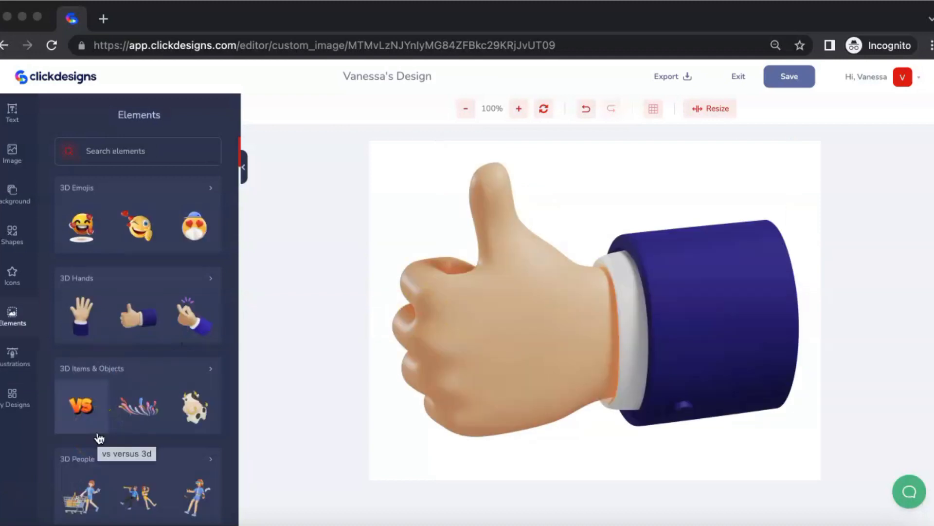
Delete the thumbs-up image from the canvas.
{"action": "left_click", "coordinate": [477, 373]}
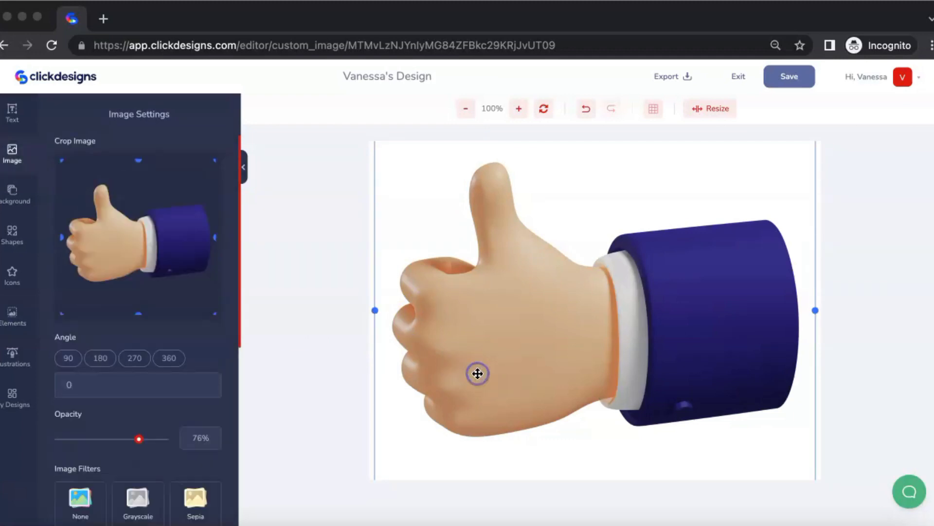
{"action": "right_click", "coordinate": [477, 373]}
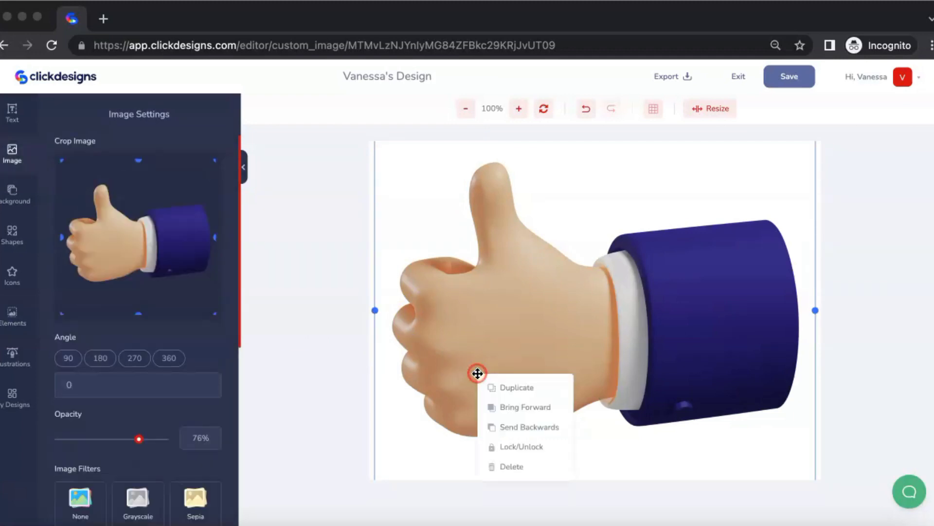
{"action": "left_click", "coordinate": [508, 465]}
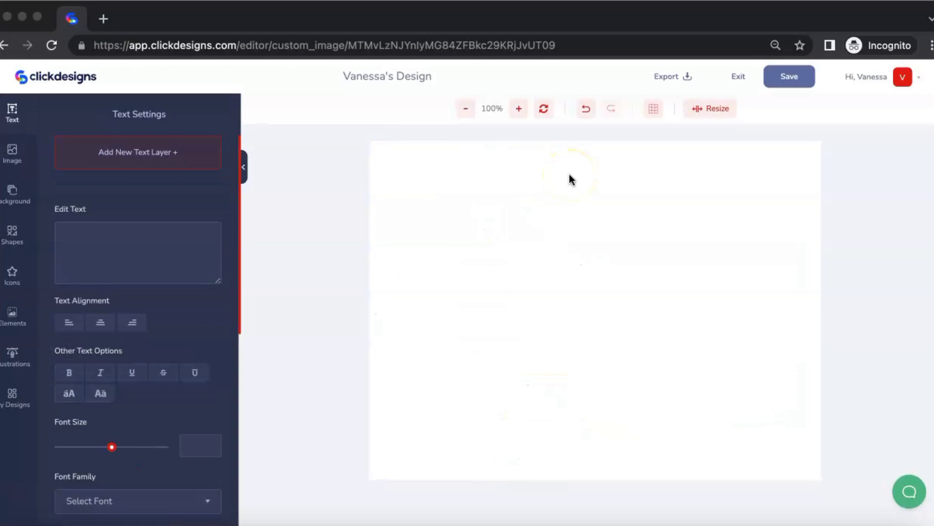
Add the cut-out coffee cup with the spoon, and shrink it into the canvas's upper-left corner.
{"action": "left_click", "coordinate": [12, 153]}
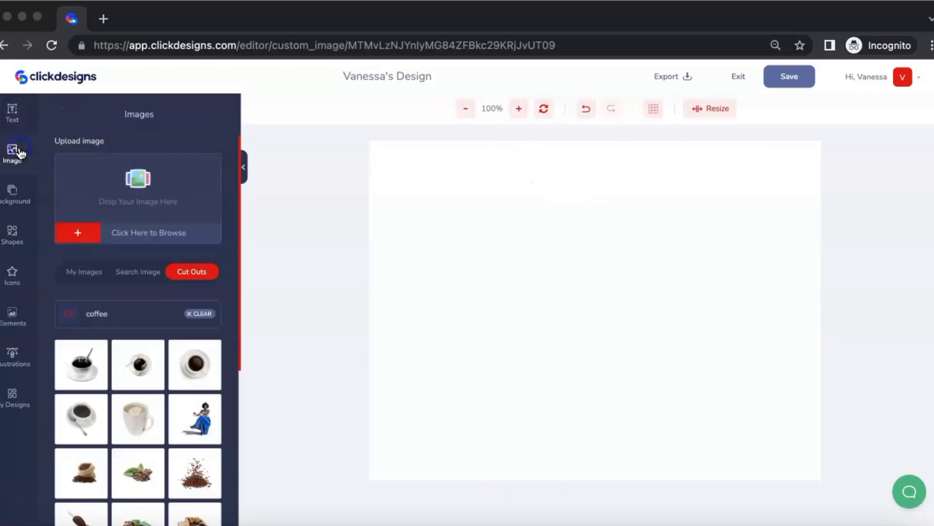
{"action": "left_click", "coordinate": [83, 364]}
{"action": "left_click_drag", "start_coordinate": [702, 452], "coordinate": [547, 297]}
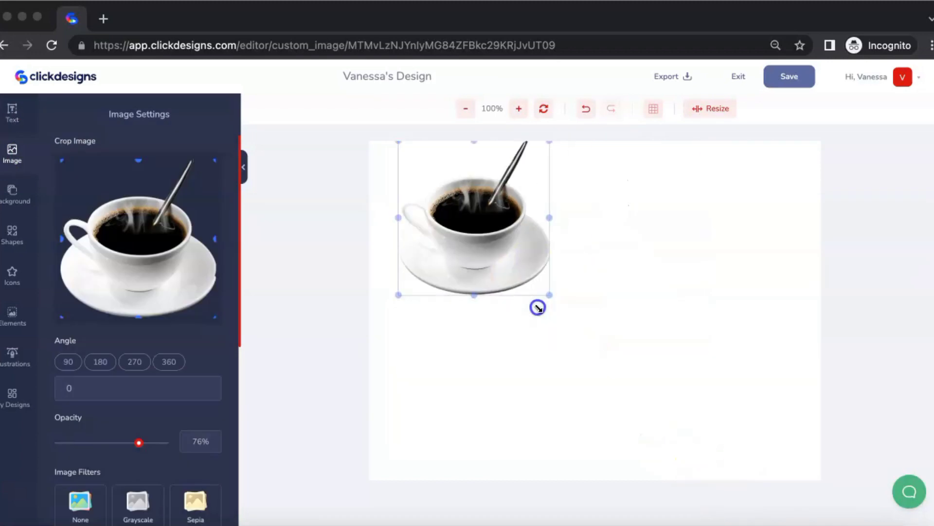
{"action": "left_click_drag", "start_coordinate": [482, 266], "coordinate": [478, 273]}
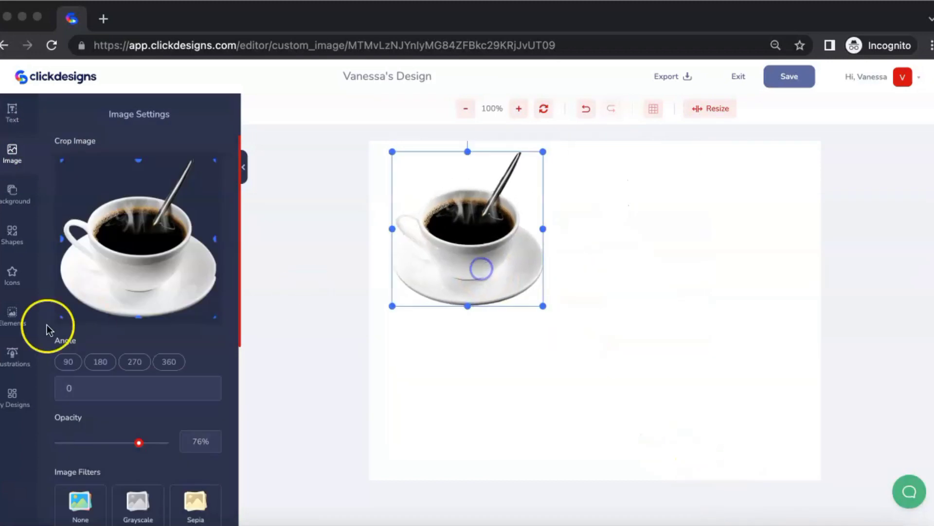
Search the elements for "coffee" and place a reduced takeaway coffee cup below the cut-out cup on the canvas.
{"action": "left_click", "coordinate": [12, 315]}
{"action": "left_click", "coordinate": [126, 151]}
{"action": "type", "text": "cogffe"}
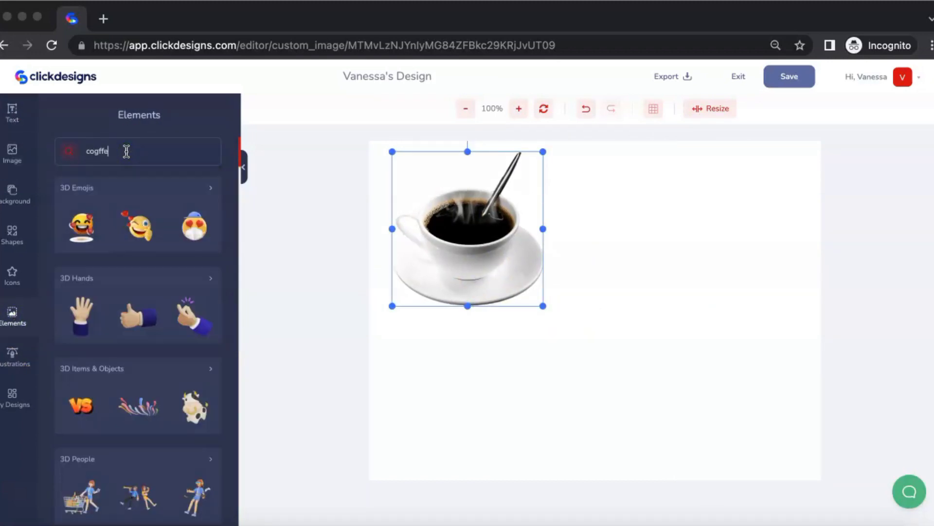
{"action": "key", "text": "BackSpace"}
{"action": "type", "text": "f"}
{"action": "left_click", "coordinate": [128, 151]}
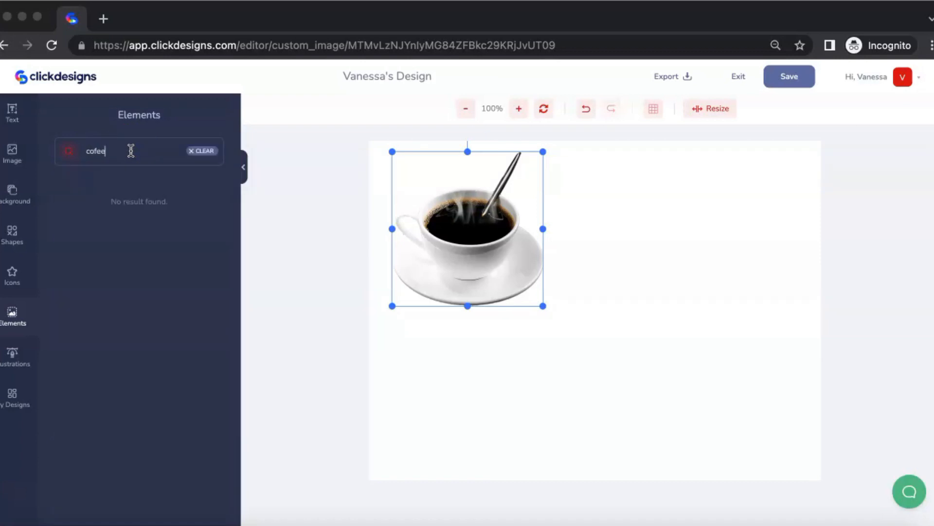
{"action": "type", "text": "ee"}
{"action": "left_click", "coordinate": [197, 254]}
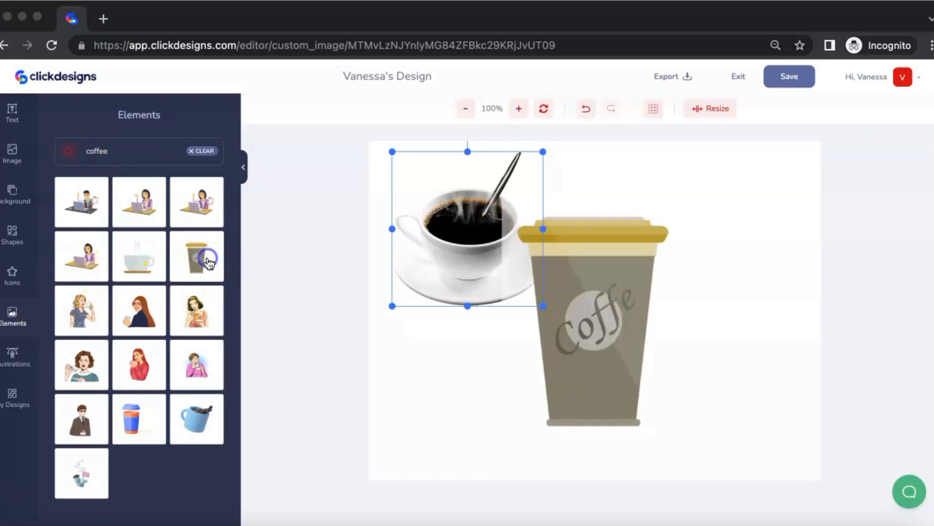
{"action": "left_click_drag", "start_coordinate": [556, 340], "coordinate": [474, 391]}
{"action": "left_click_drag", "start_coordinate": [566, 237], "coordinate": [521, 325]}
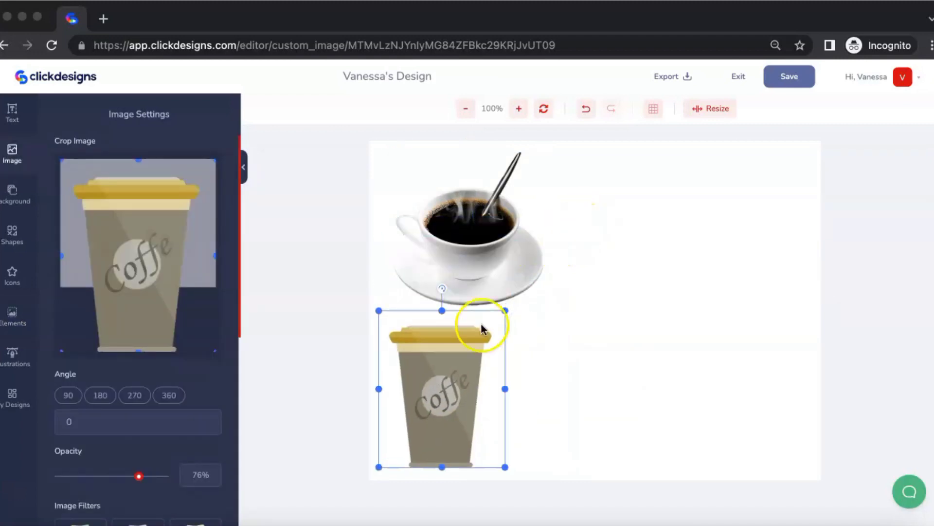
Add a solid grey circle shape and move it to the canvas's upper-right area.
{"action": "left_click", "coordinate": [11, 241]}
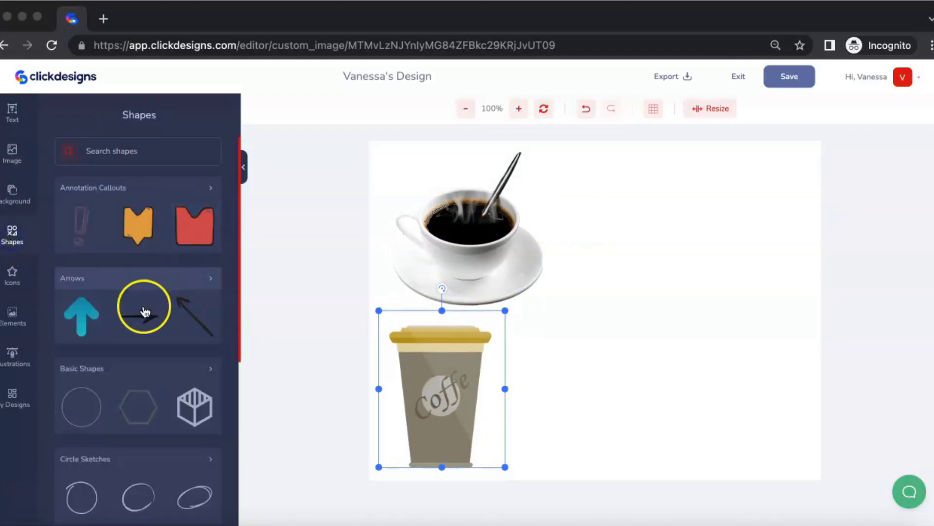
{"action": "scroll", "coordinate": [129, 360], "scroll_direction": "down", "scroll_amount": 1}
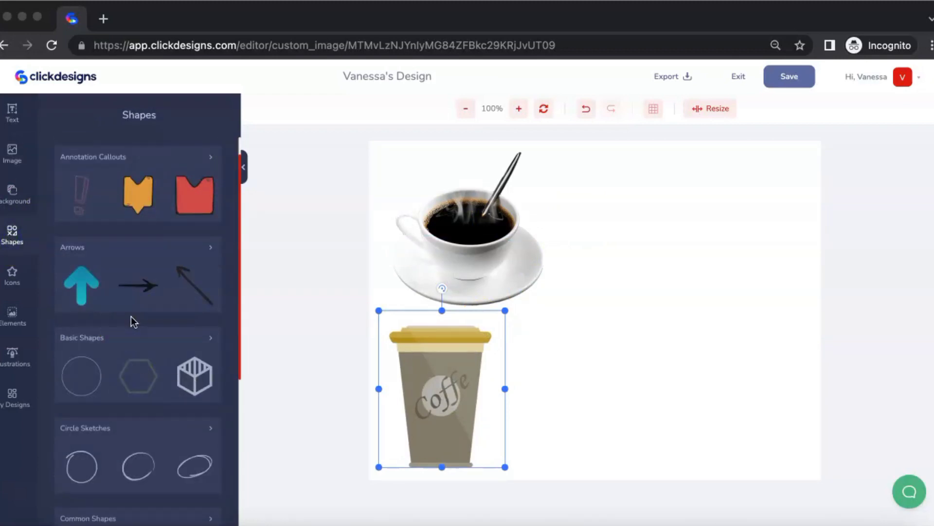
{"action": "scroll", "coordinate": [130, 317], "scroll_direction": "down", "scroll_amount": 5}
{"action": "left_click", "coordinate": [194, 378]}
{"action": "left_click_drag", "start_coordinate": [599, 308], "coordinate": [709, 195]}
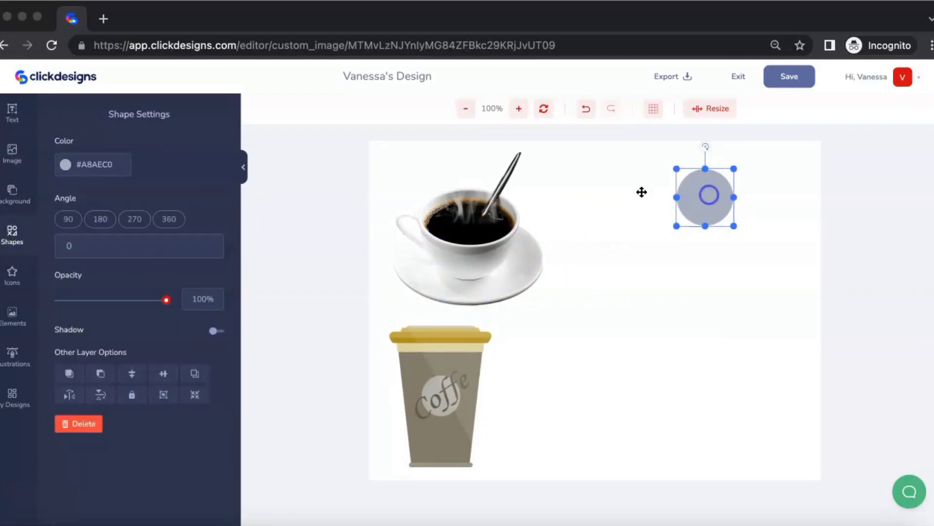
Search the icons for "coffee", add the black cup-and-saucer icon, and place it enlarged below the grey circle.
{"action": "left_click", "coordinate": [12, 275]}
{"action": "left_click", "coordinate": [128, 148]}
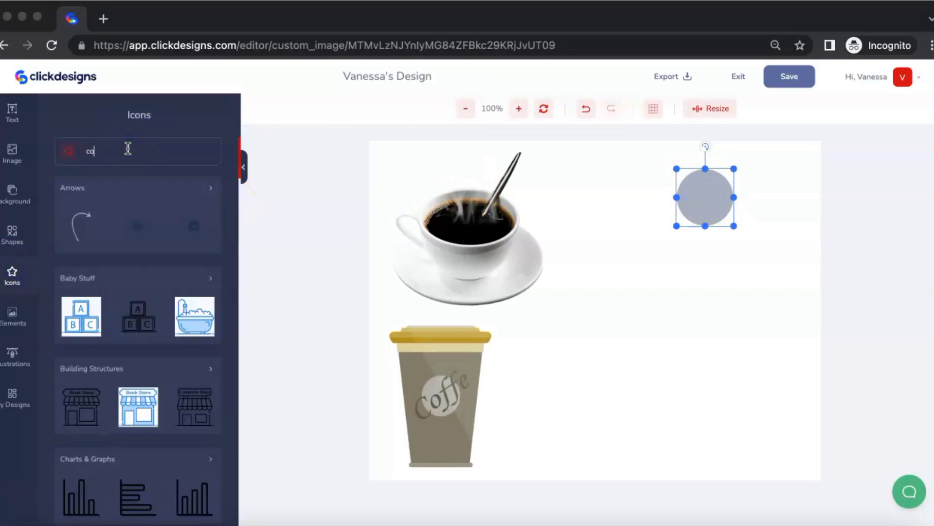
{"action": "key", "text": "BackSpace"}
{"action": "key", "text": "Return"}
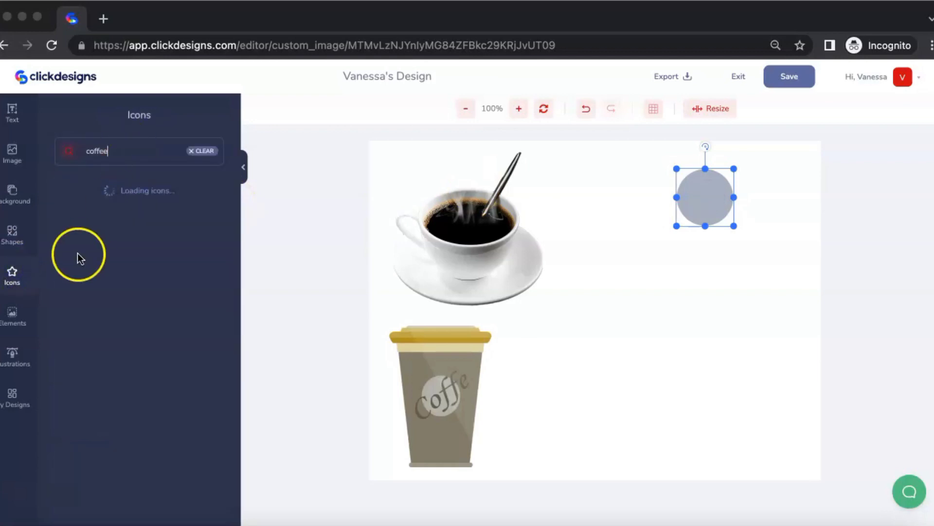
{"action": "left_click", "coordinate": [90, 203]}
{"action": "left_click_drag", "start_coordinate": [600, 307], "coordinate": [772, 307]}
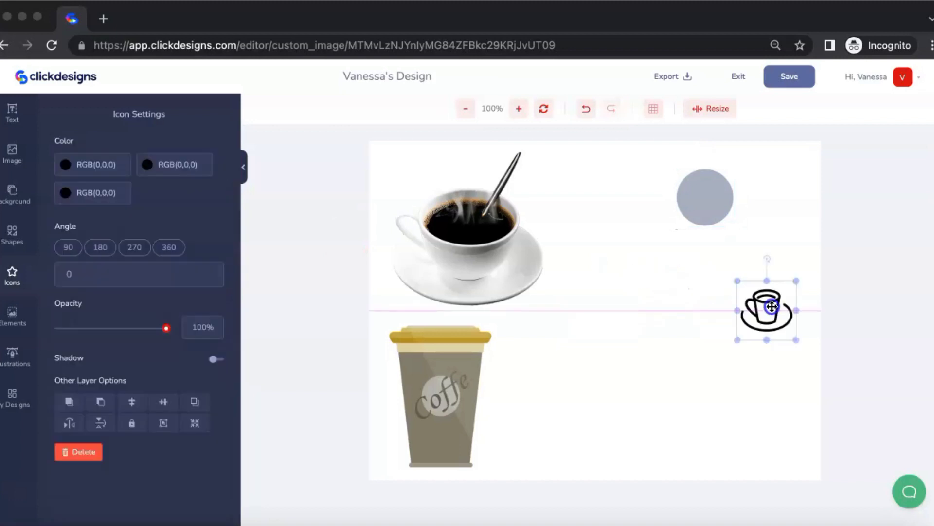
{"action": "left_click_drag", "start_coordinate": [737, 339], "coordinate": [701, 350]}
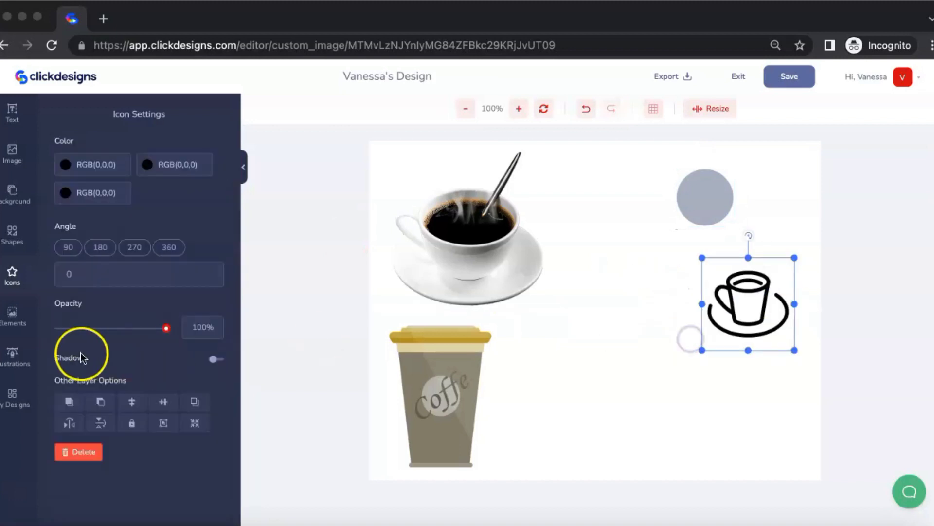
Search the illustrations for "coffee", add the pale blue takeaway cup, and place it reduced in the canvas's lower-right area.
{"action": "left_click", "coordinate": [11, 350]}
{"action": "left_click", "coordinate": [155, 142]}
{"action": "type", "text": "coffee"}
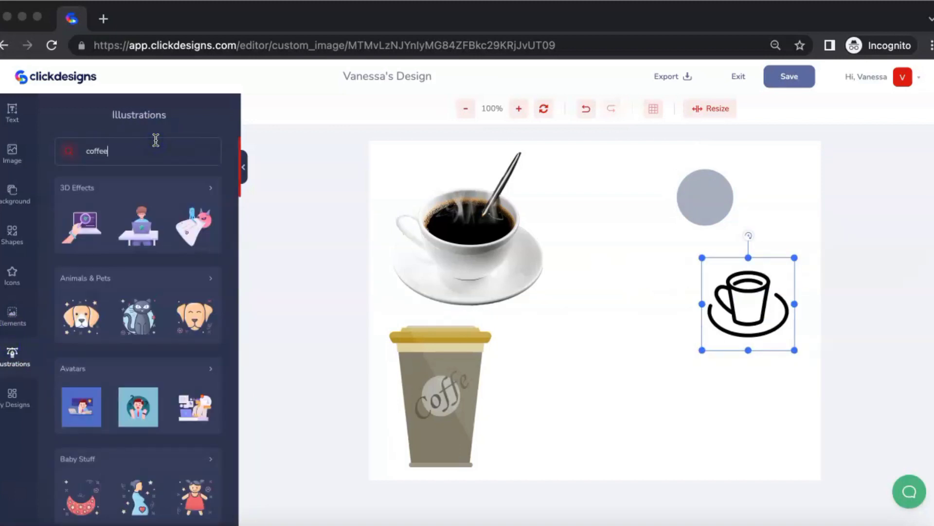
{"action": "key", "text": "Return"}
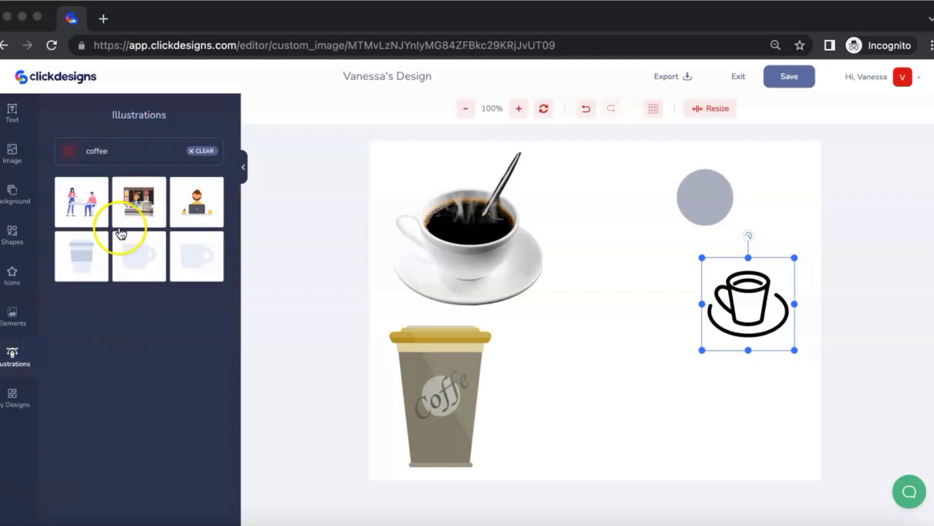
{"action": "left_click", "coordinate": [94, 259]}
{"action": "left_click_drag", "start_coordinate": [682, 198], "coordinate": [639, 294]}
{"action": "left_click_drag", "start_coordinate": [603, 365], "coordinate": [647, 405]}
{"action": "left_click_drag", "start_coordinate": [701, 318], "coordinate": [680, 343]}
{"action": "left_click_drag", "start_coordinate": [634, 403], "coordinate": [657, 403]}
Examine the settings offered for the cup photo, the brown takeaway cup element and the grey circle.
{"action": "left_click", "coordinate": [475, 231]}
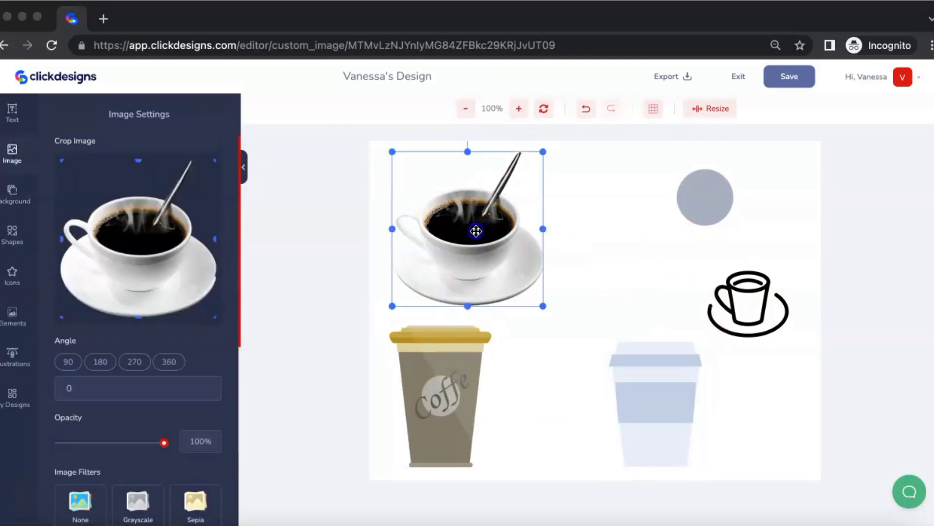
{"action": "left_click", "coordinate": [455, 360]}
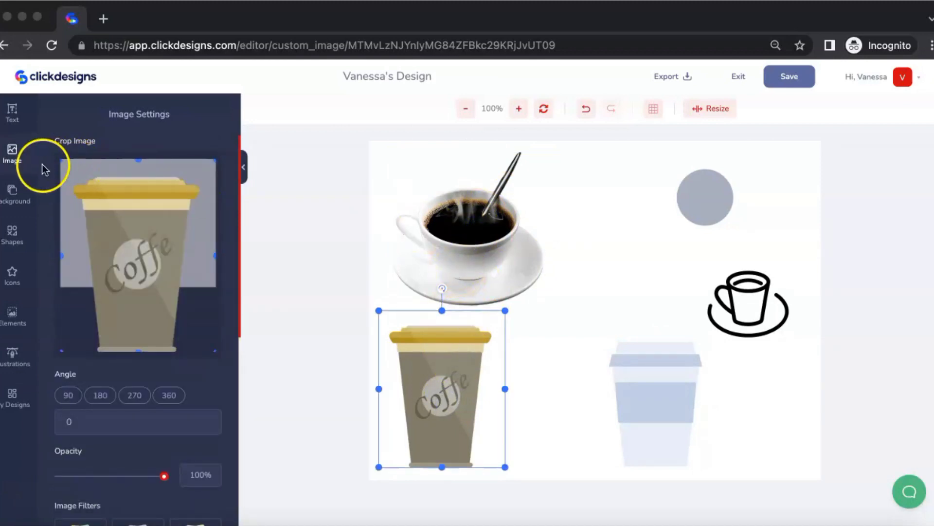
{"action": "left_click", "coordinate": [432, 397]}
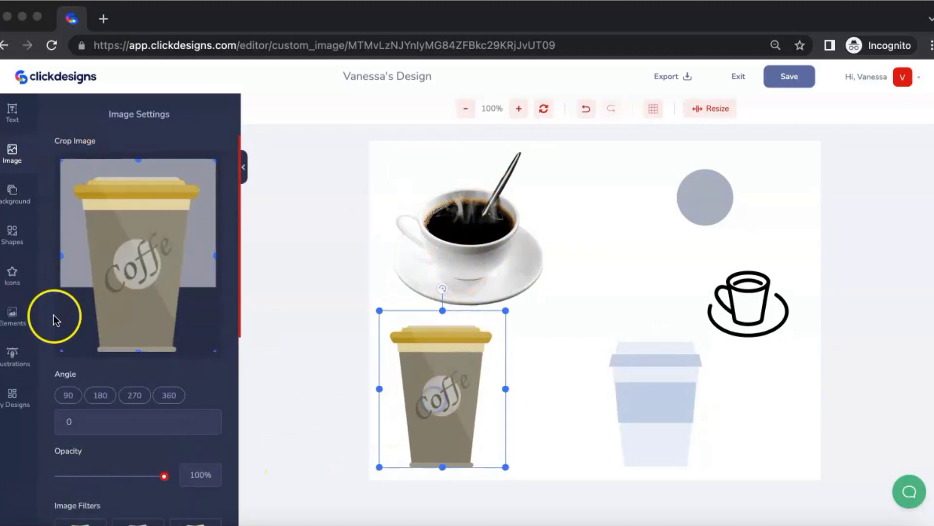
{"action": "left_click", "coordinate": [14, 321]}
{"action": "left_click", "coordinate": [702, 203]}
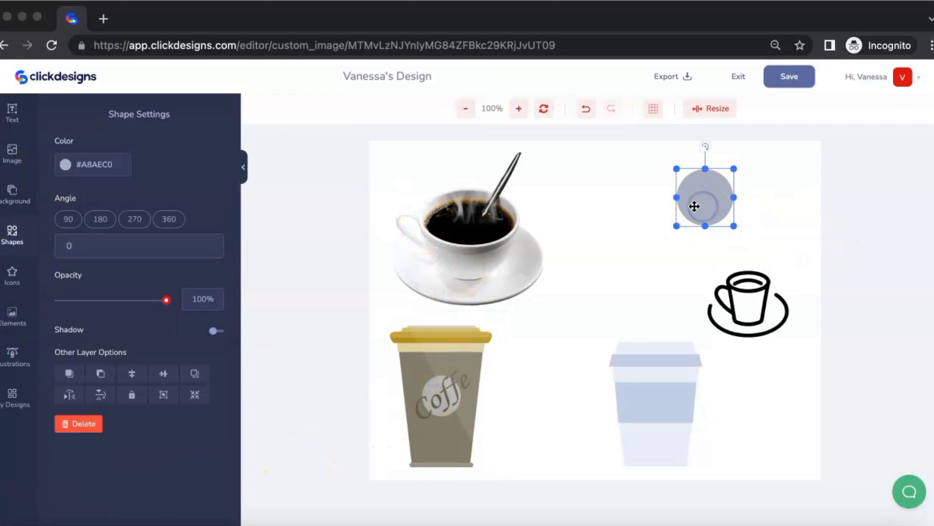
Move the pale blue takeaway cup illustration slightly right, beneath the cup icon, and check the shape, icon and illustration libraries.
{"action": "left_click_drag", "start_coordinate": [664, 378], "coordinate": [700, 378]}
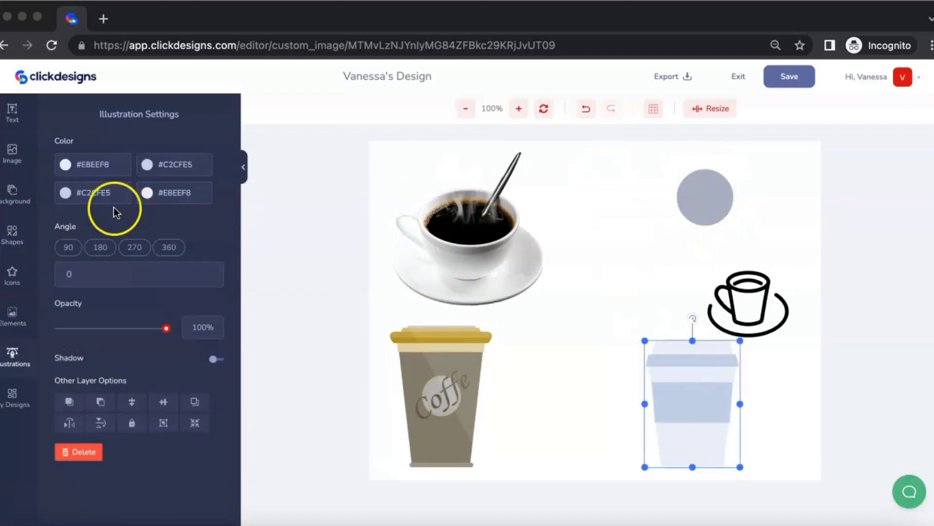
{"action": "left_click", "coordinate": [21, 230]}
{"action": "left_click", "coordinate": [14, 275]}
{"action": "left_click", "coordinate": [14, 357]}
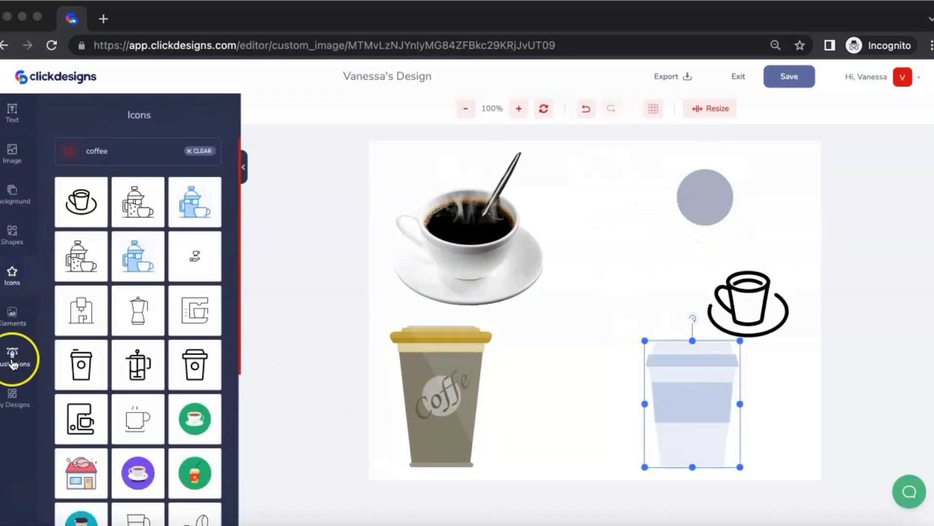
Set the coffee cup photo's opacity to 75% and apply the Invert filter to it.
{"action": "left_click", "coordinate": [469, 278]}
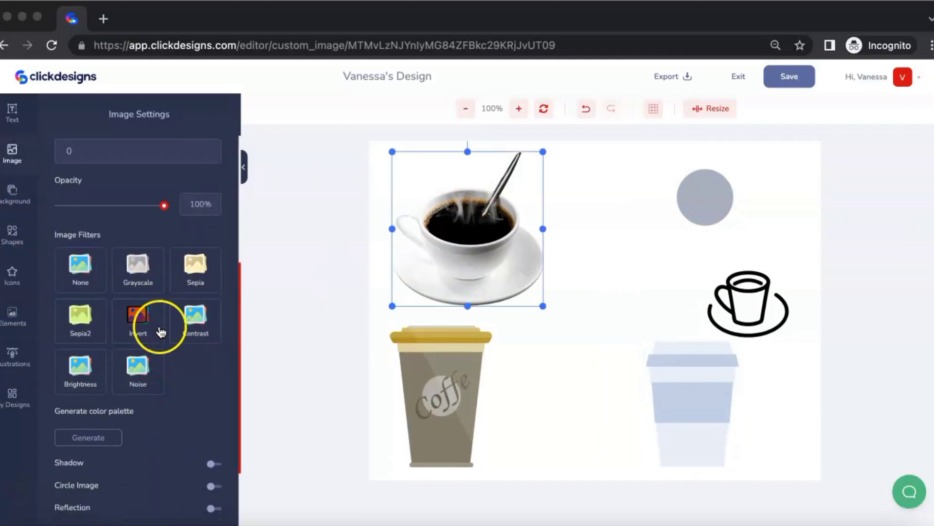
{"action": "left_click_drag", "start_coordinate": [171, 210], "coordinate": [139, 216]}
{"action": "left_click", "coordinate": [138, 316]}
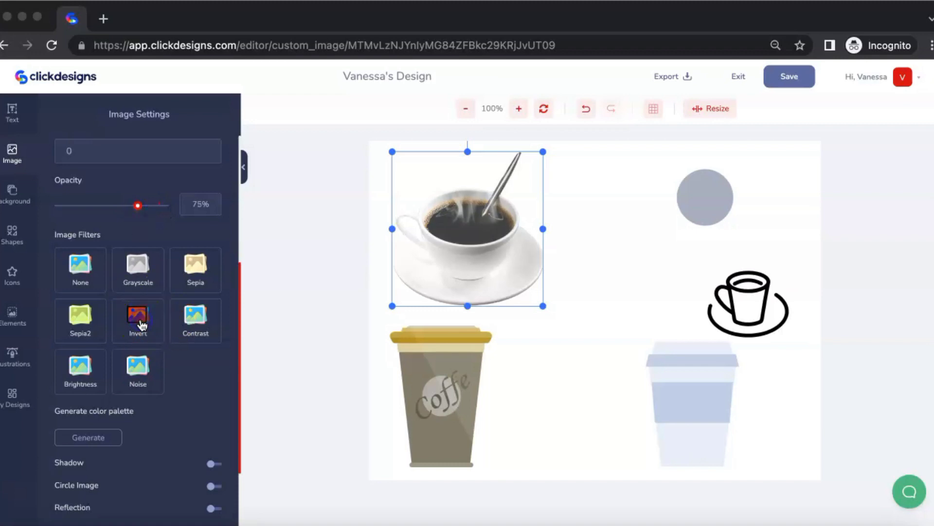
Apply the Noise filter to the brown takeaway cup, and try the circle image option on and off.
{"action": "left_click", "coordinate": [431, 401]}
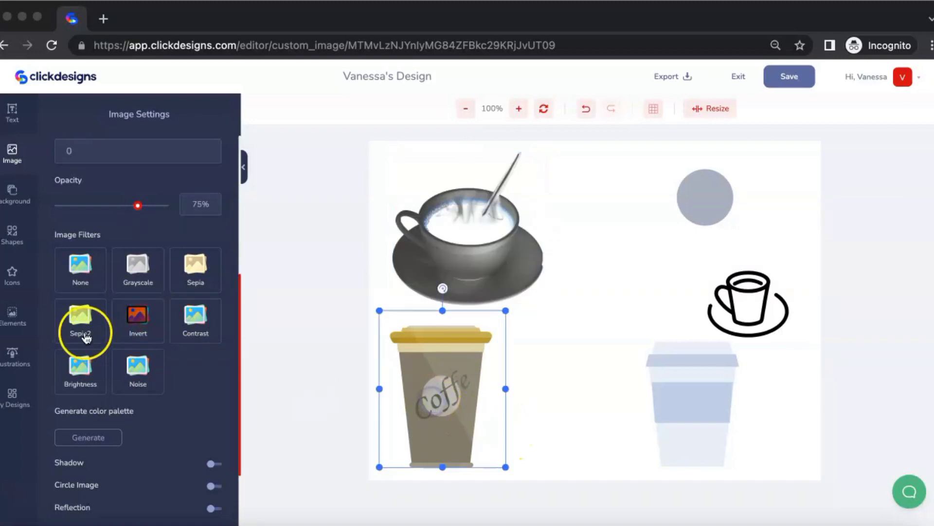
{"action": "left_click", "coordinate": [151, 377]}
{"action": "scroll", "coordinate": [151, 373], "scroll_direction": "down", "scroll_amount": 1}
{"action": "scroll", "coordinate": [142, 409], "scroll_direction": "down", "scroll_amount": 2}
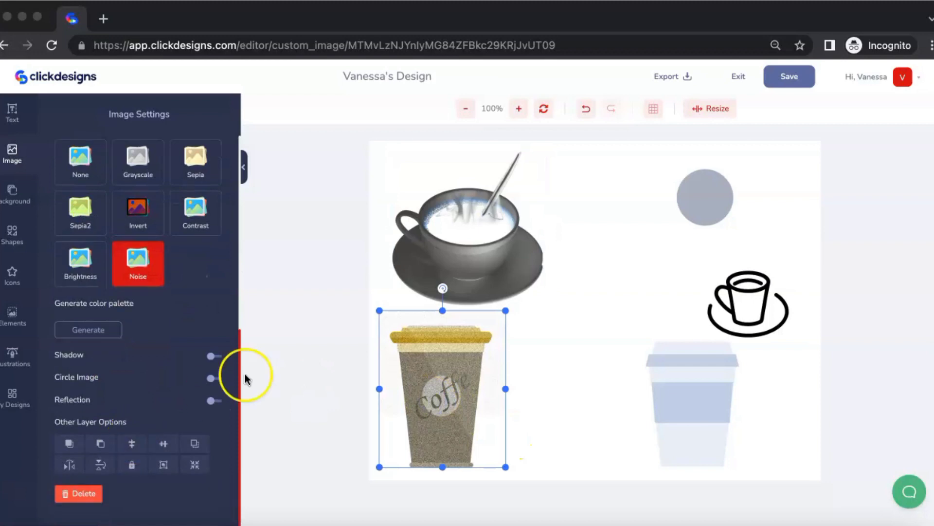
{"action": "left_click", "coordinate": [214, 378]}
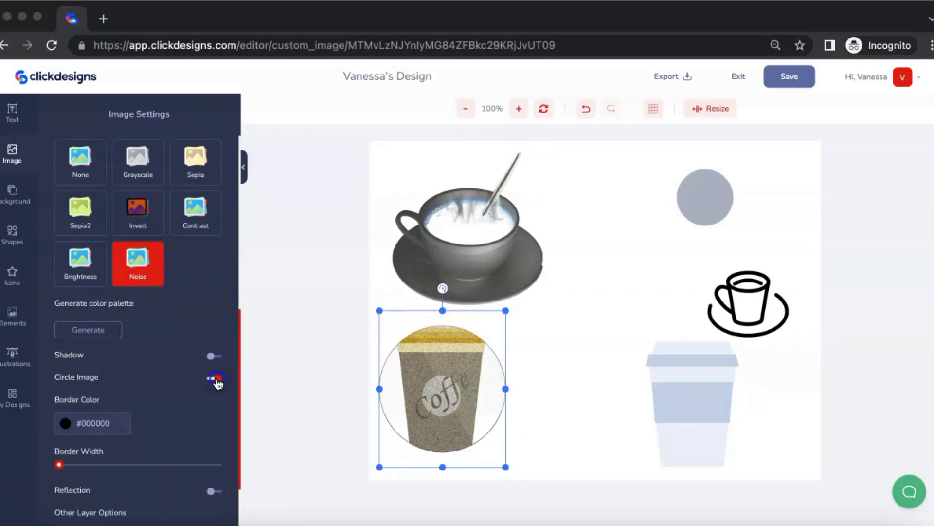
{"action": "left_click", "coordinate": [214, 378]}
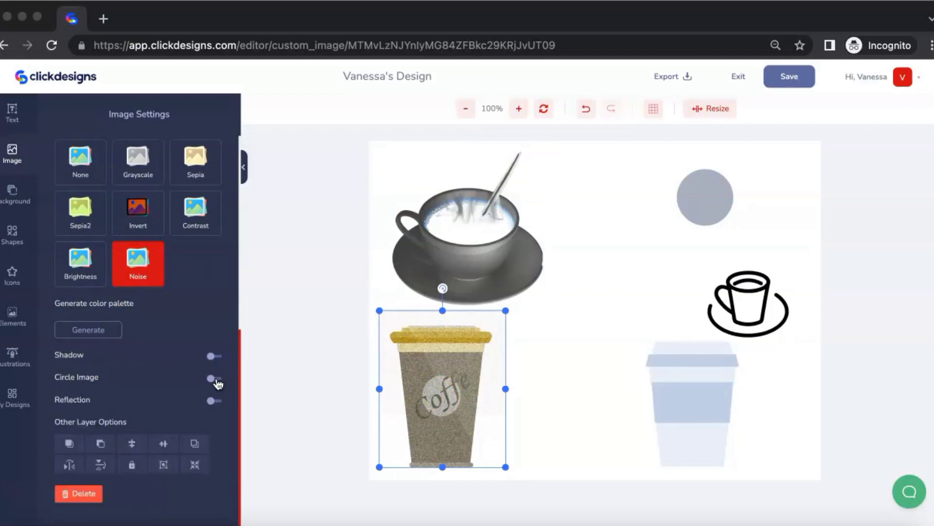
Recolor the grey circle shape to bright blue #0340FF.
{"action": "left_click", "coordinate": [705, 199]}
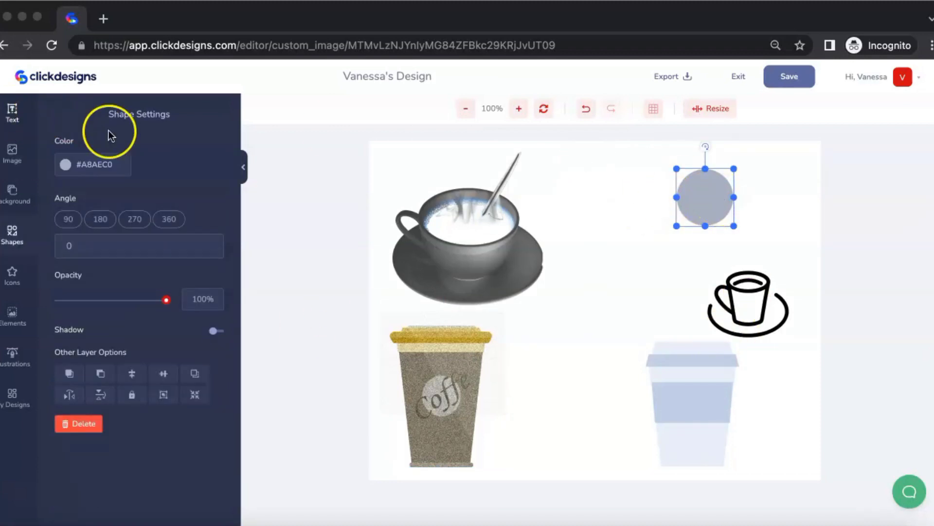
{"action": "left_click", "coordinate": [95, 165]}
{"action": "left_click_drag", "start_coordinate": [121, 216], "coordinate": [146, 179]}
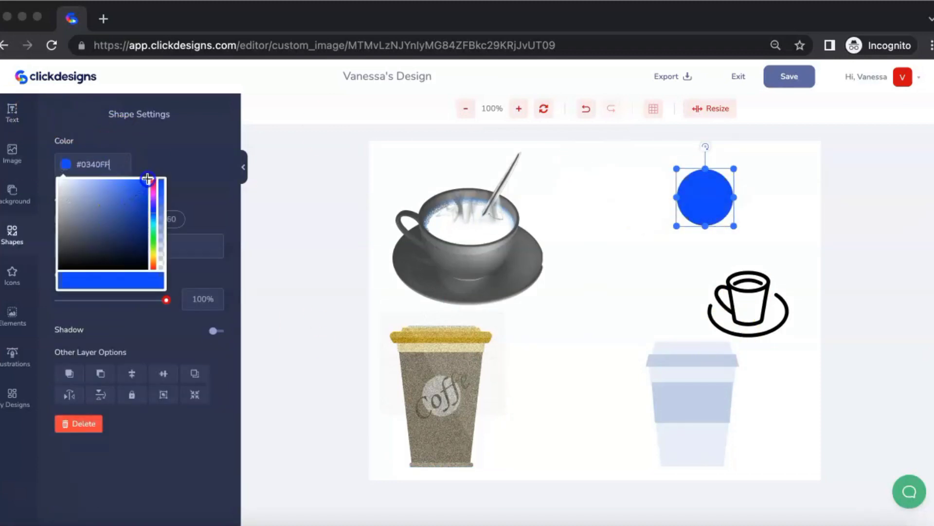
{"action": "left_click", "coordinate": [683, 288]}
Recolor the saucer line and the inner rim line of the coffee cup icon to red.
{"action": "left_click", "coordinate": [752, 301]}
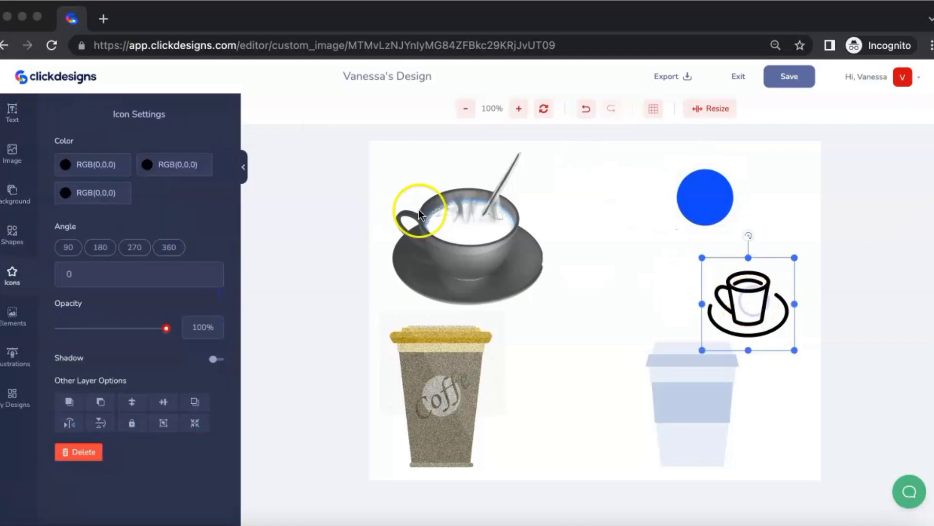
{"action": "left_click", "coordinate": [108, 164]}
{"action": "left_click_drag", "start_coordinate": [107, 187], "coordinate": [56, 270]}
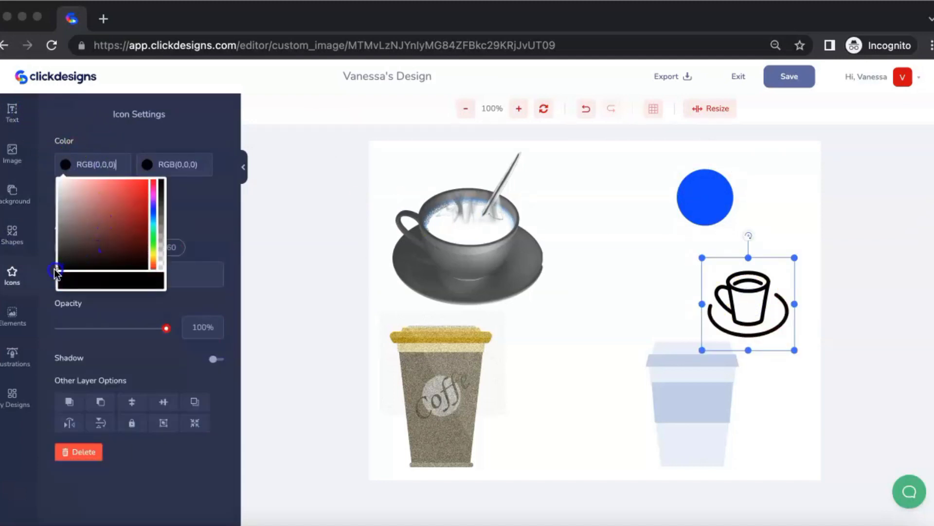
{"action": "left_click", "coordinate": [96, 206]}
{"action": "left_click", "coordinate": [125, 202]}
{"action": "left_click", "coordinate": [188, 164]}
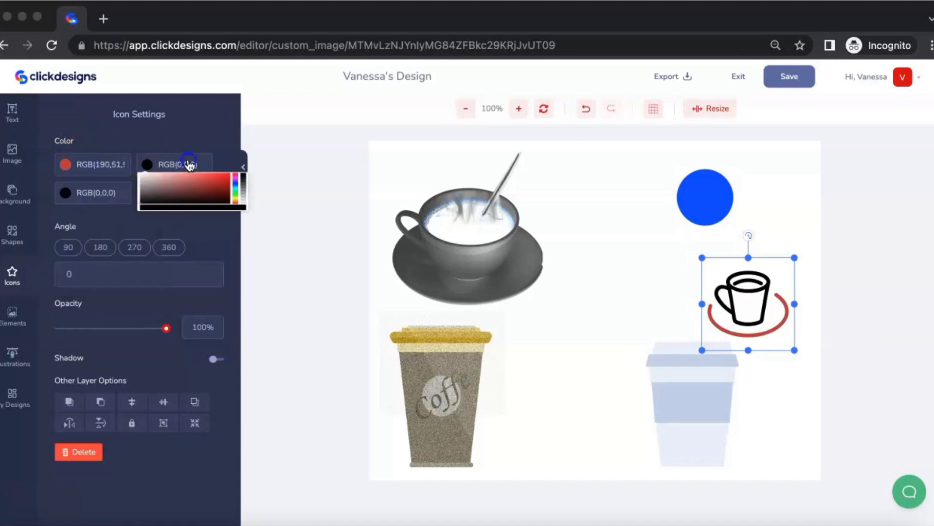
{"action": "left_click", "coordinate": [204, 200]}
Recolor the cup outline of the coffee icon to a semi-transparent light green.
{"action": "left_click", "coordinate": [94, 192]}
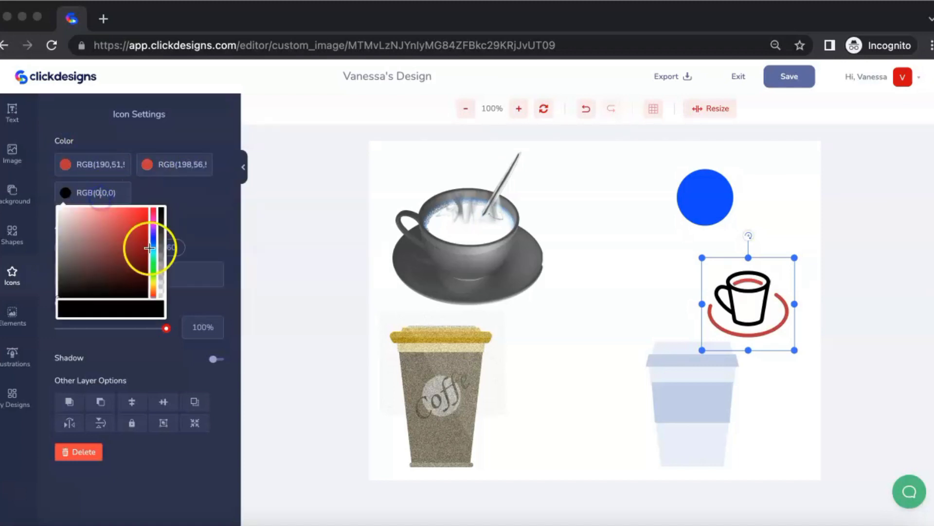
{"action": "left_click", "coordinate": [147, 265]}
{"action": "left_click", "coordinate": [160, 268]}
{"action": "left_click", "coordinate": [153, 263]}
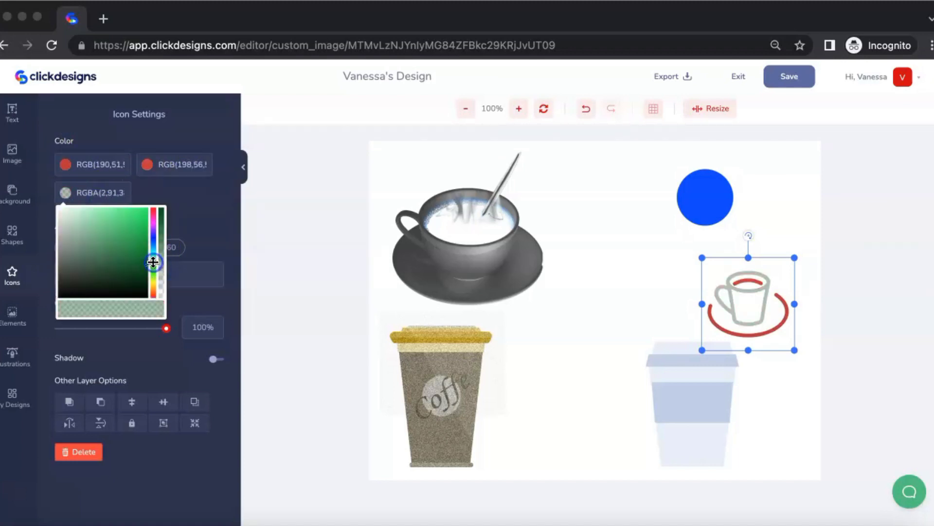
{"action": "left_click", "coordinate": [134, 229]}
Recolor the takeaway cup illustration's body to blue #1B67EC and its sleeve to violet #4101E7.
{"action": "left_click", "coordinate": [695, 417]}
{"action": "left_click", "coordinate": [109, 168]}
{"action": "left_click", "coordinate": [137, 186]}
{"action": "left_click", "coordinate": [189, 165]}
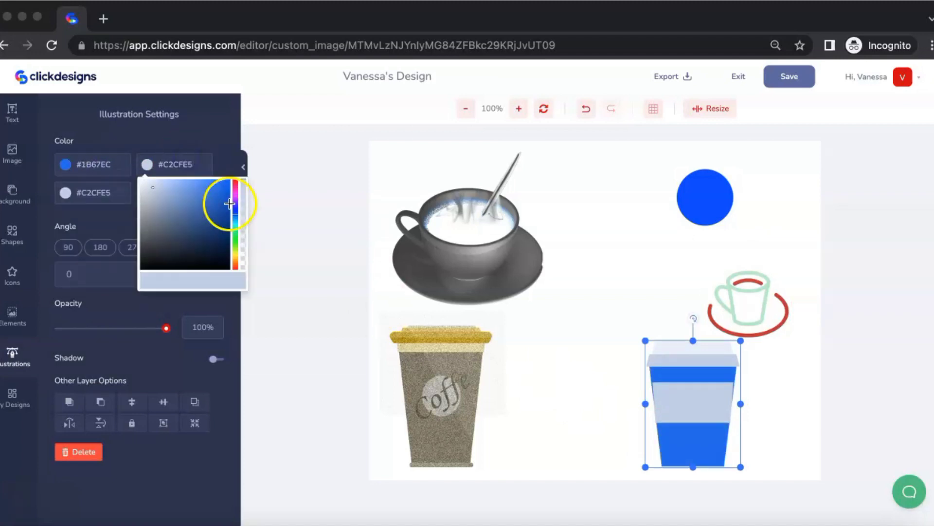
{"action": "left_click", "coordinate": [234, 205]}
{"action": "left_click", "coordinate": [228, 188]}
Recolor the takeaway cup illustration's lid rim to turquoise #14D1BD and its lid top to green, and deselect it.
{"action": "left_click", "coordinate": [109, 191]}
{"action": "left_click", "coordinate": [170, 194]}
{"action": "left_click", "coordinate": [213, 259]}
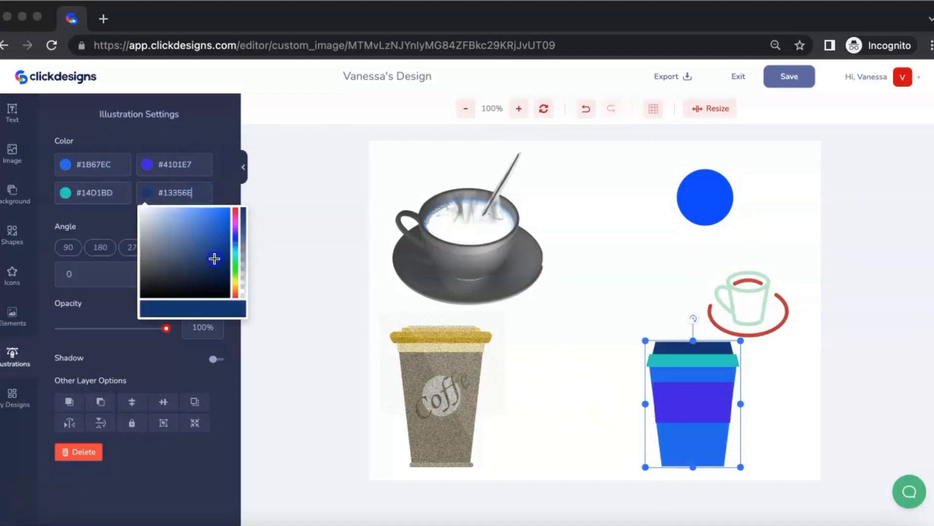
{"action": "left_click", "coordinate": [236, 266]}
{"action": "left_click", "coordinate": [225, 234]}
{"action": "left_click", "coordinate": [574, 325]}
Review the image, element, shape, icon and illustration libraries in turn.
{"action": "left_click", "coordinate": [14, 162]}
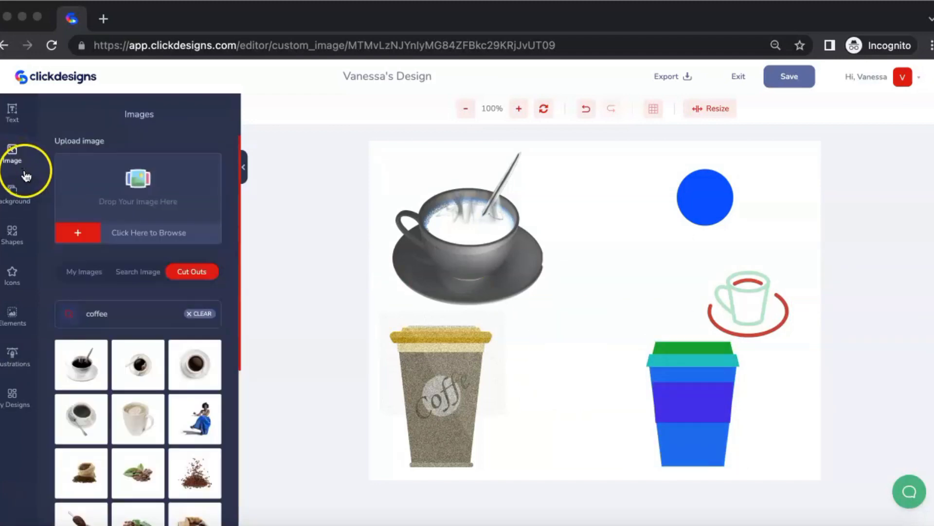
{"action": "left_click", "coordinate": [25, 325]}
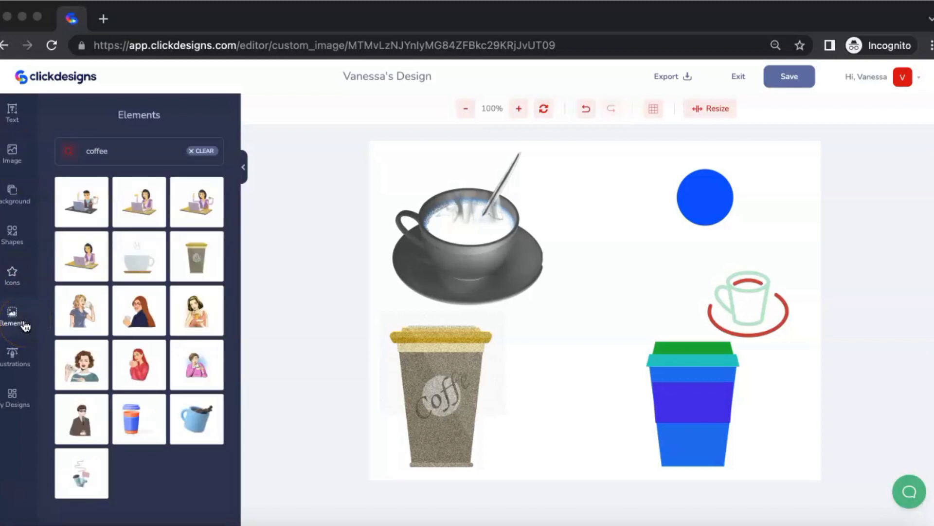
{"action": "left_click", "coordinate": [14, 233]}
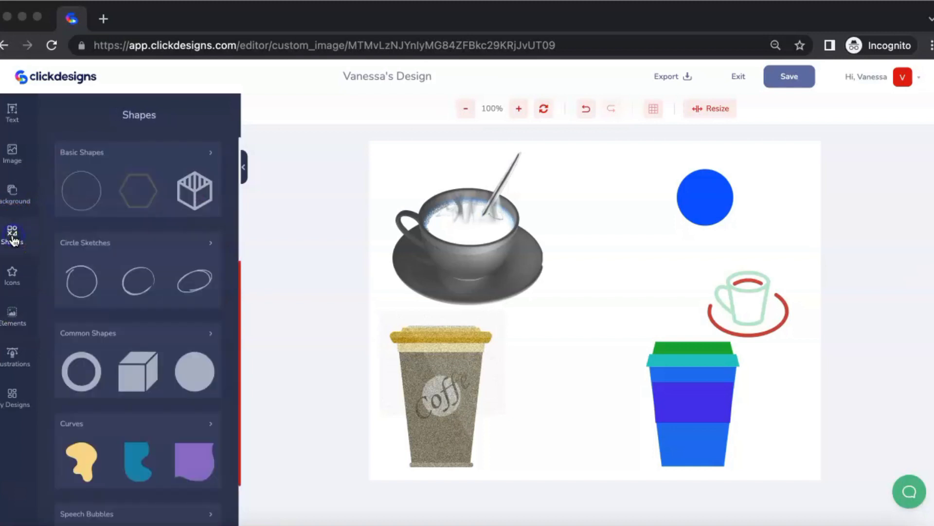
{"action": "left_click", "coordinate": [18, 287]}
{"action": "left_click", "coordinate": [13, 358]}
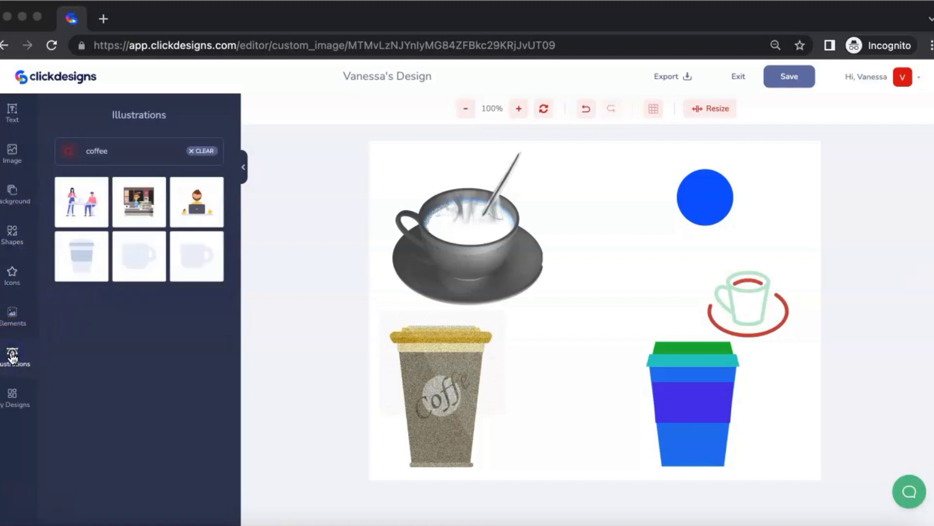